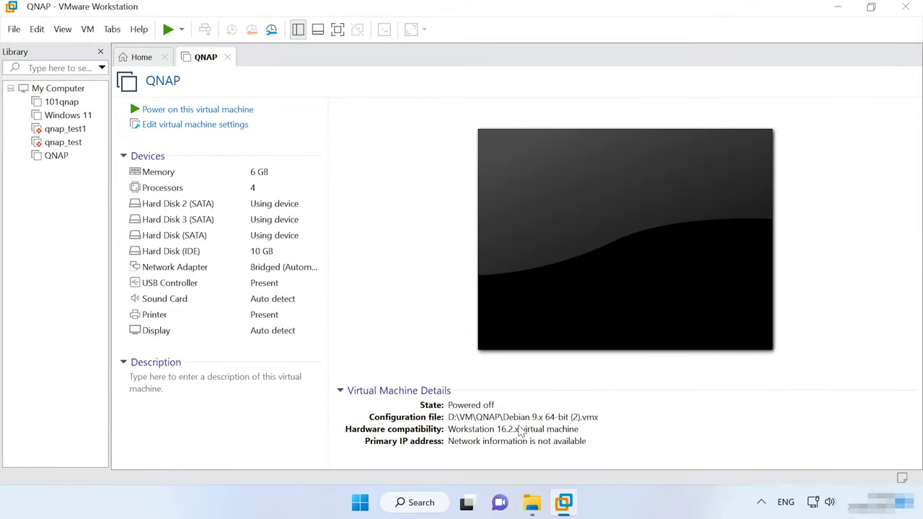
# Start a custom new virtual machine with default compatibility, OS installed later, Linux Debian 9.x 64-bit.
pyautogui.click(12, 28)
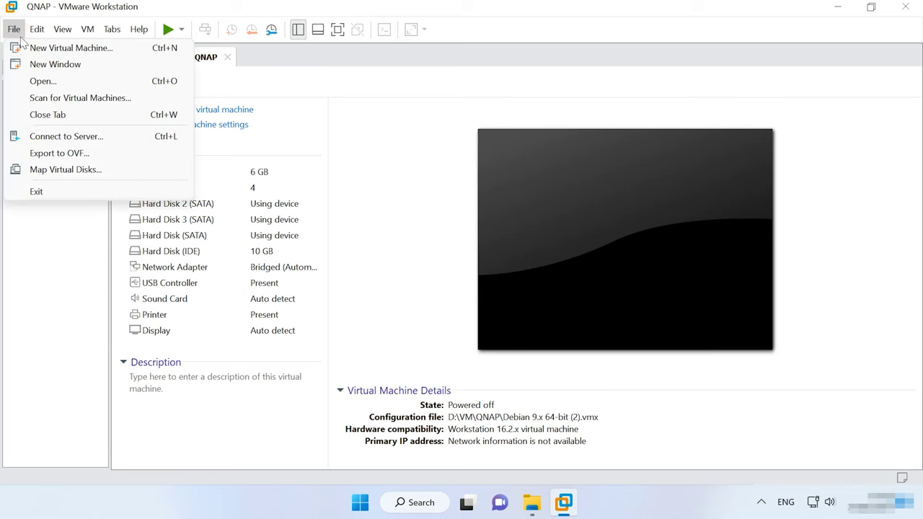
pyautogui.click(88, 47)
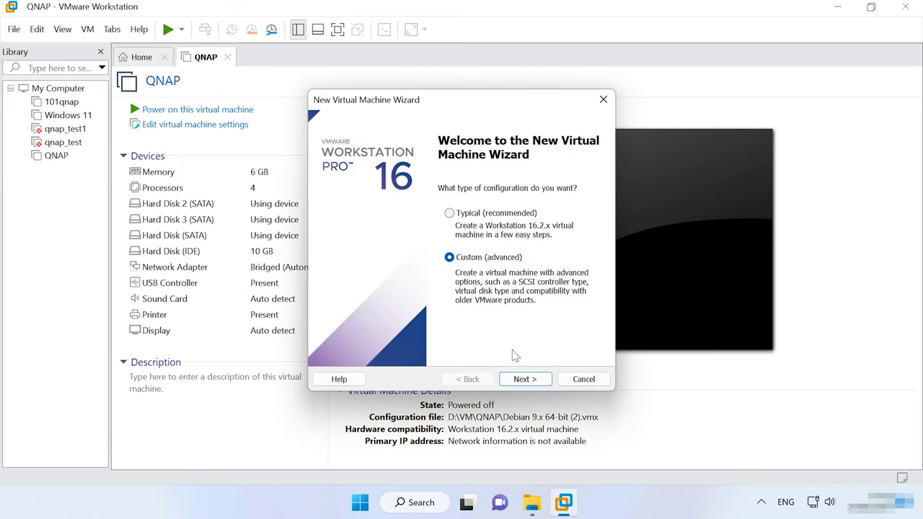
pyautogui.click(524, 379)
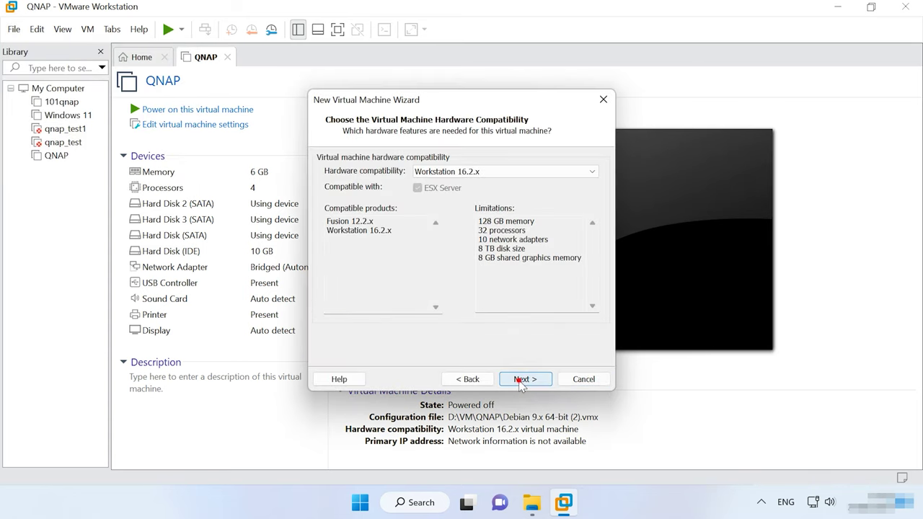
pyautogui.click(519, 379)
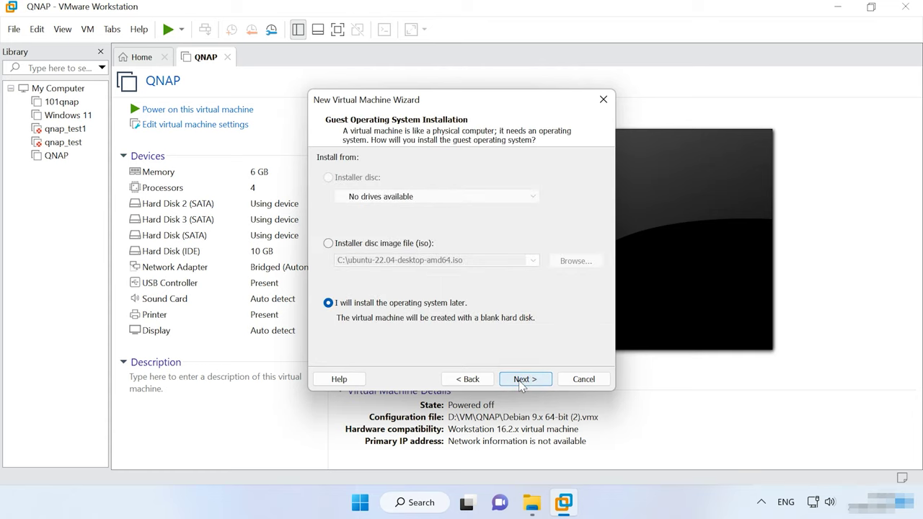
pyautogui.click(522, 380)
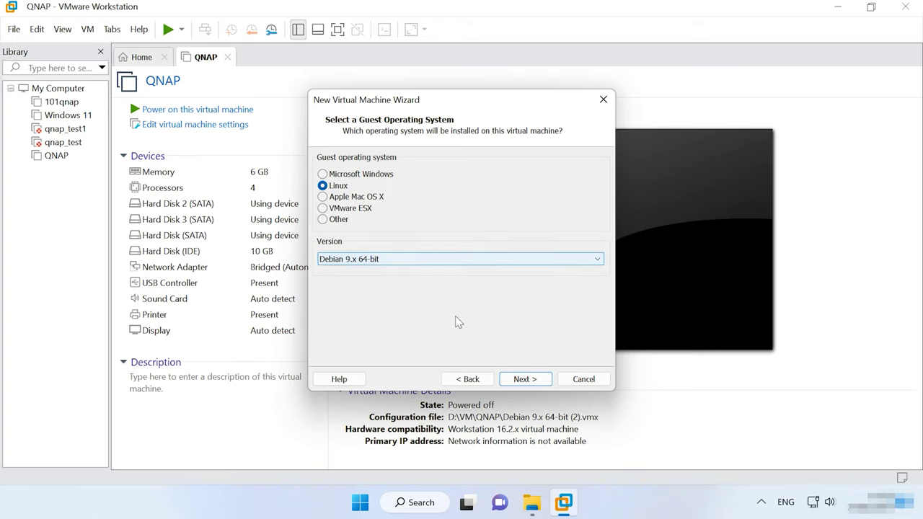
pyautogui.click(535, 380)
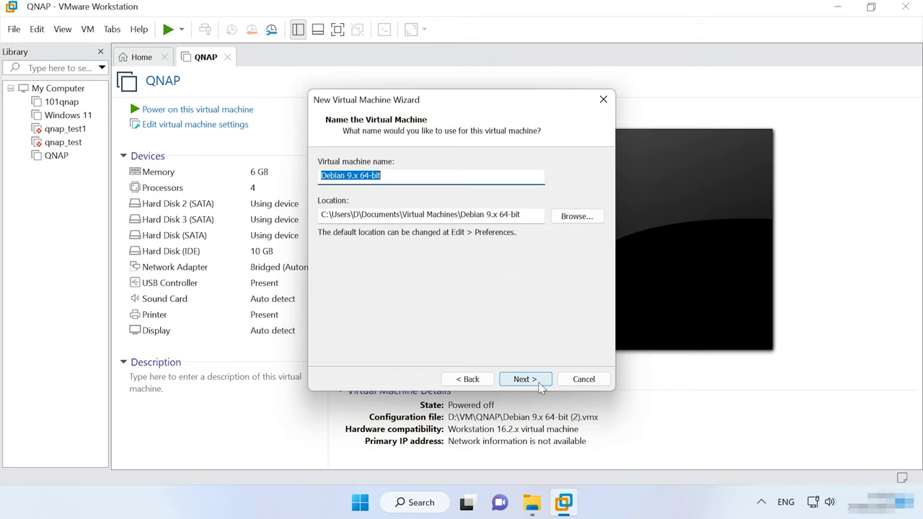
# Name the machine ReadyNAS, store it at D:\VM\ReadyNAS, and continue past the existing-machine warning.
pyautogui.write('ReadyNAS')
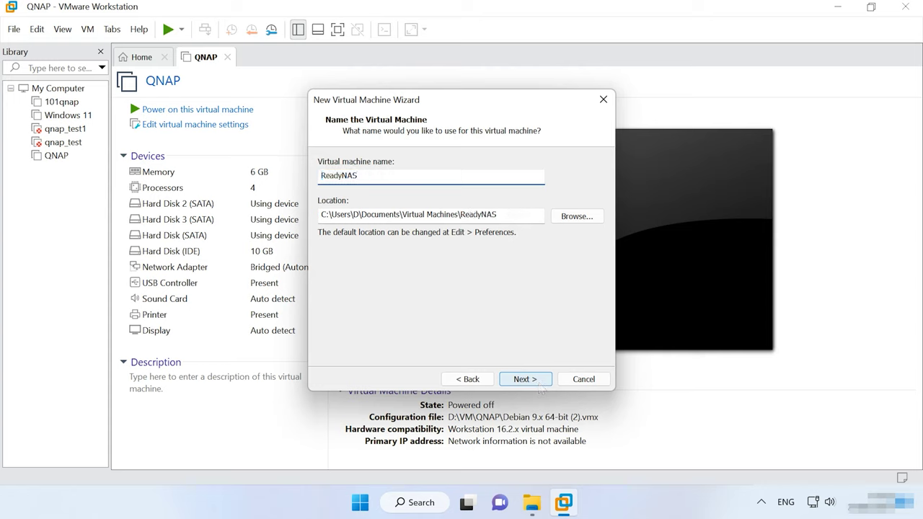
pyautogui.click(535, 215)
pyautogui.hotkey('ctrl', 'a')
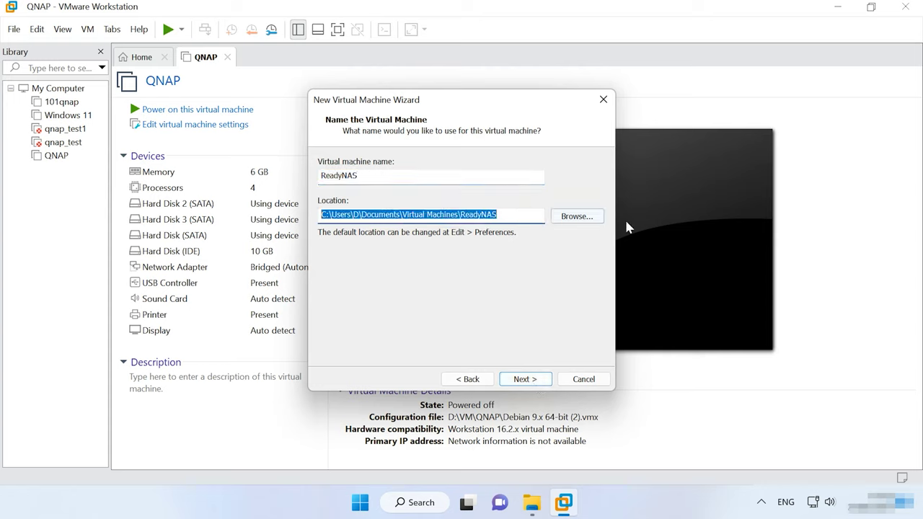
pyautogui.write('D:\\VM\\ReadyNAS')
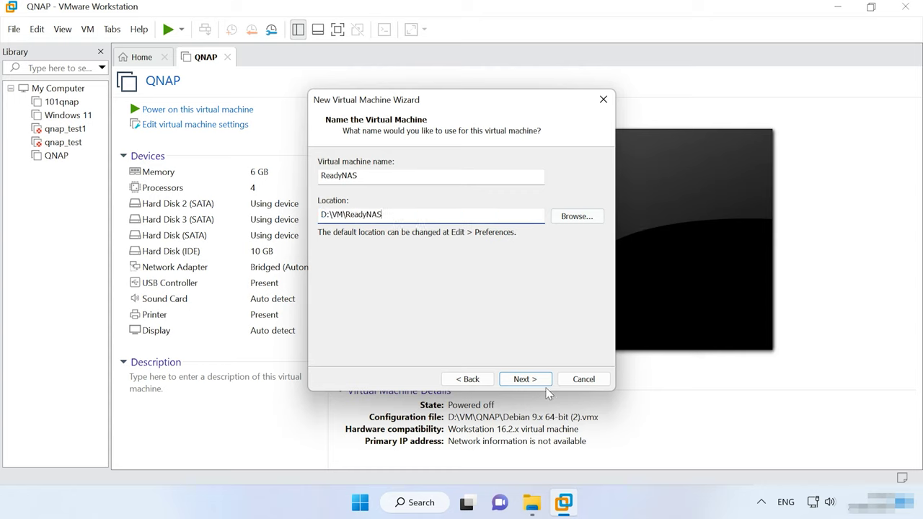
pyautogui.click(535, 382)
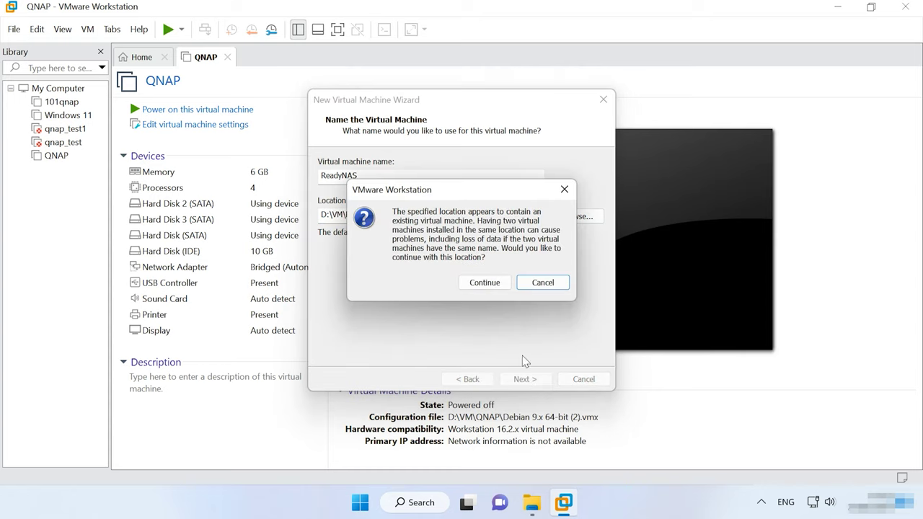
pyautogui.click(484, 283)
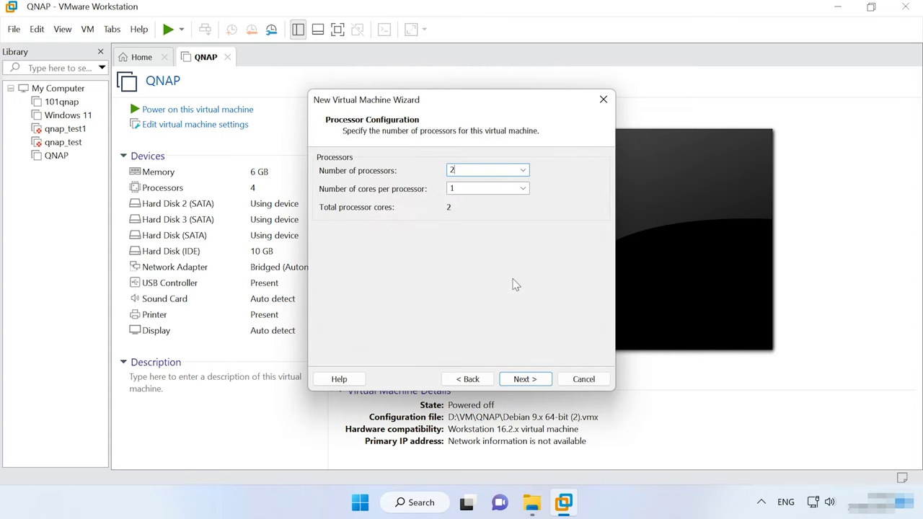
# Set 2 cores per processor and 2048 MB of memory.
pyautogui.press('Tab')
pyautogui.press('Down')
pyautogui.click(525, 379)
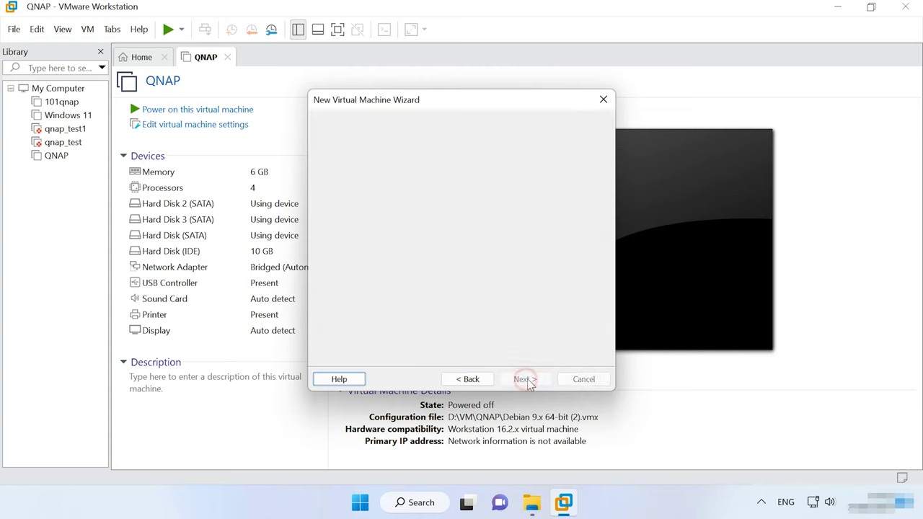
pyautogui.moveTo(354, 242)
pyautogui.mouseDown()
pyautogui.moveTo(360, 267)
pyautogui.moveTo(360, 258)
pyautogui.mouseUp()
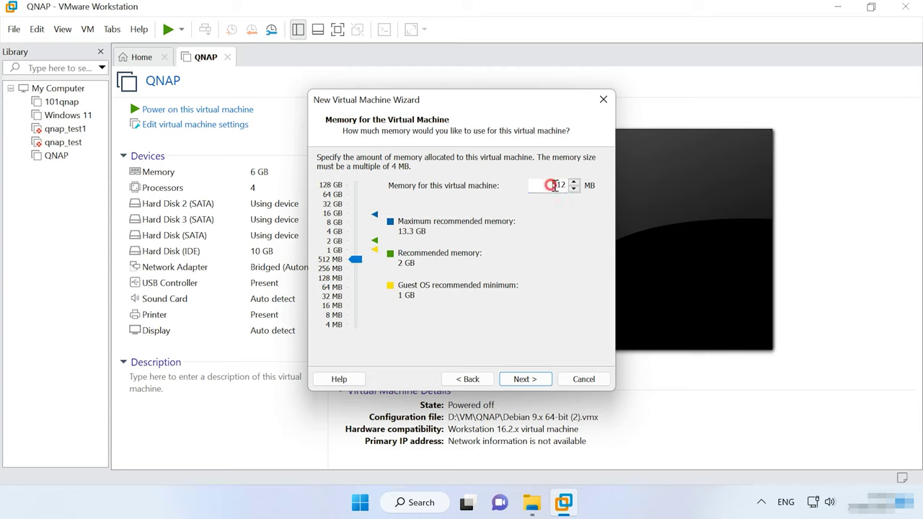
pyautogui.doubleClick(553, 185)
pyautogui.write('2048')
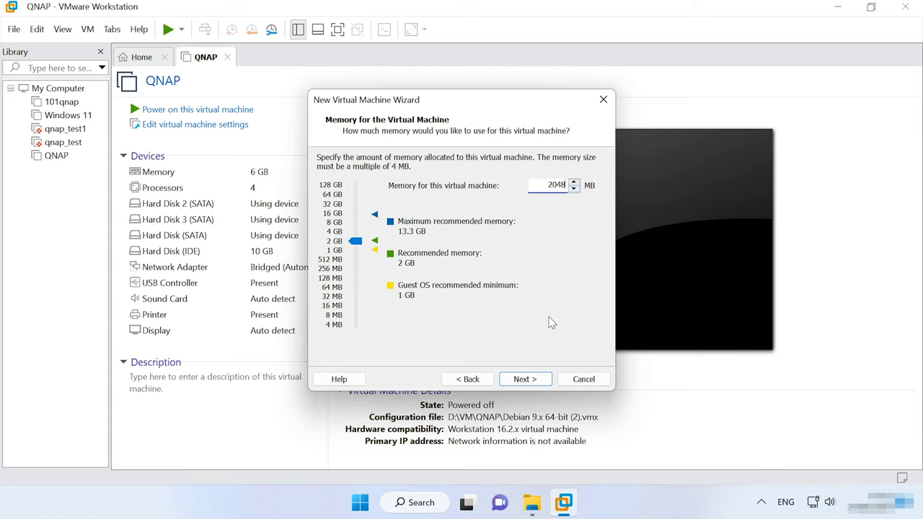
pyautogui.click(524, 381)
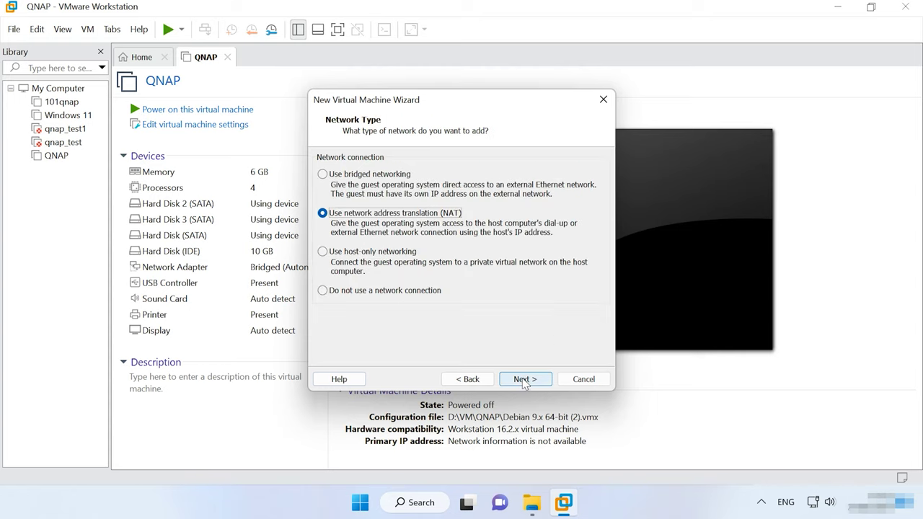
# Choose bridged networking, keep the default I/O controller, and pick SATA as the disk type.
pyautogui.click(351, 174)
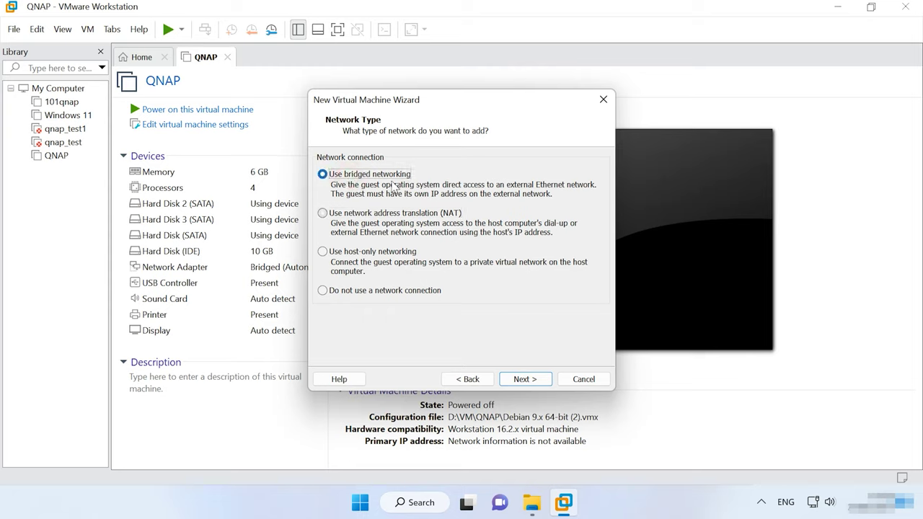
pyautogui.click(541, 381)
pyautogui.click(538, 382)
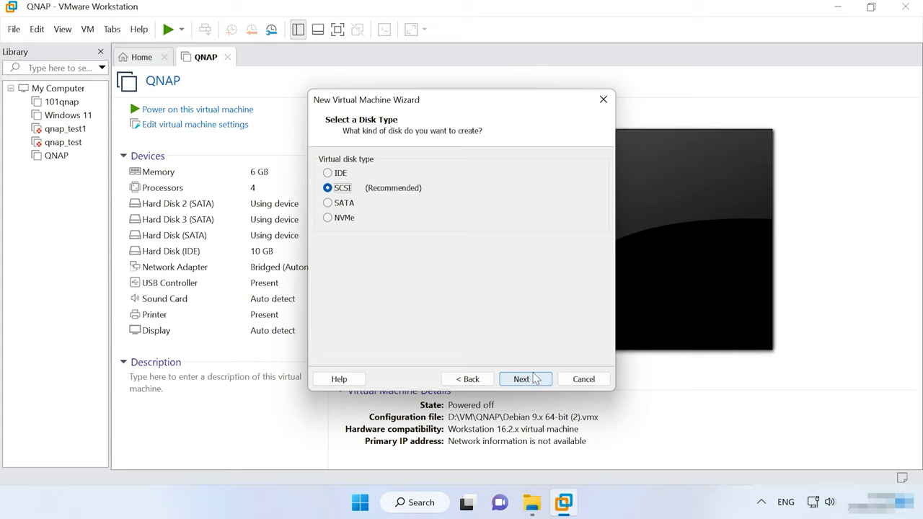
pyautogui.click(339, 203)
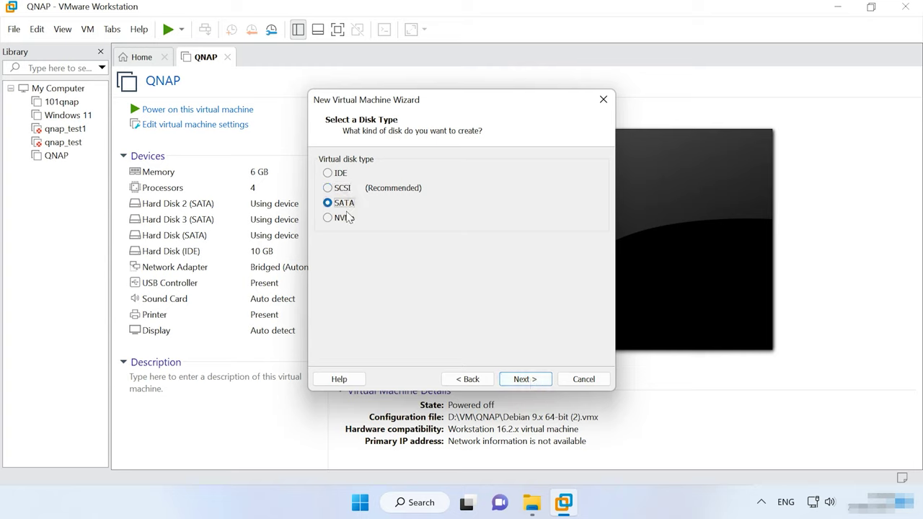
pyautogui.click(525, 379)
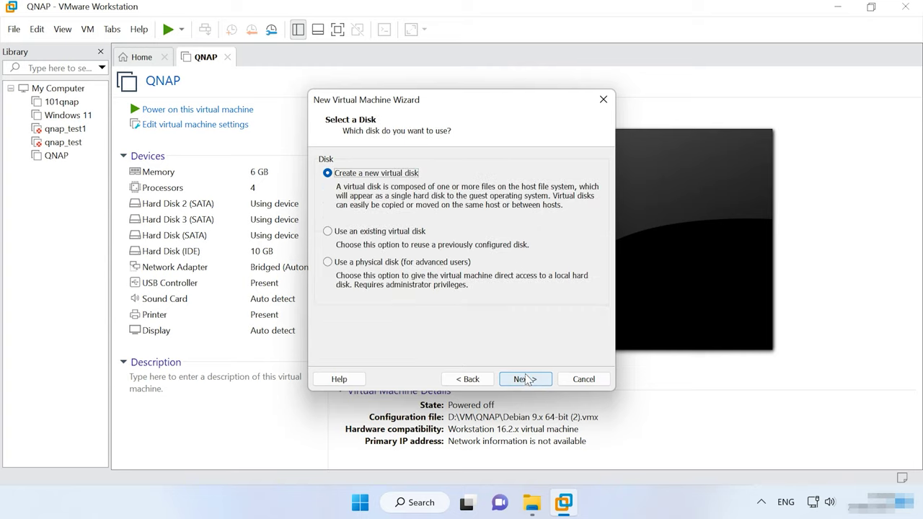
# Use the existing disk D:\VM\ReadyNAS\ReadyNASOS-6.6.0-x86_64.vmdk.
pyautogui.click(372, 231)
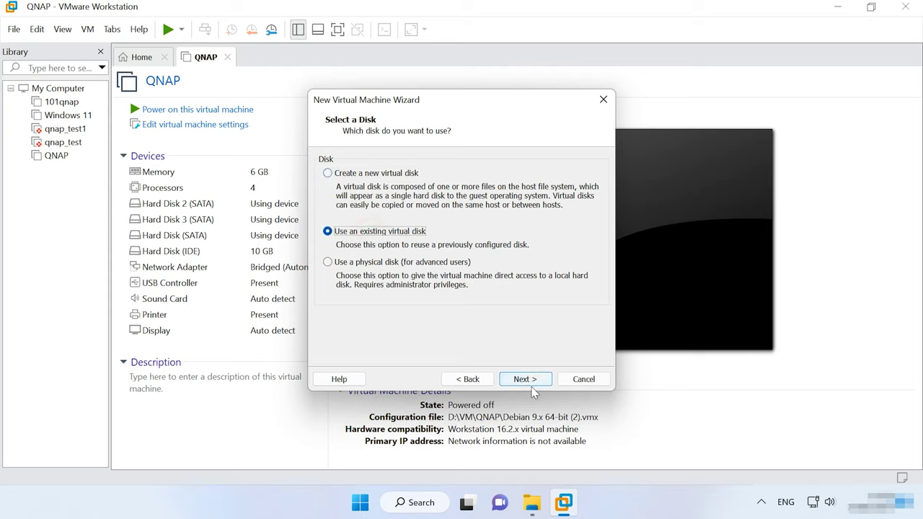
pyautogui.click(530, 382)
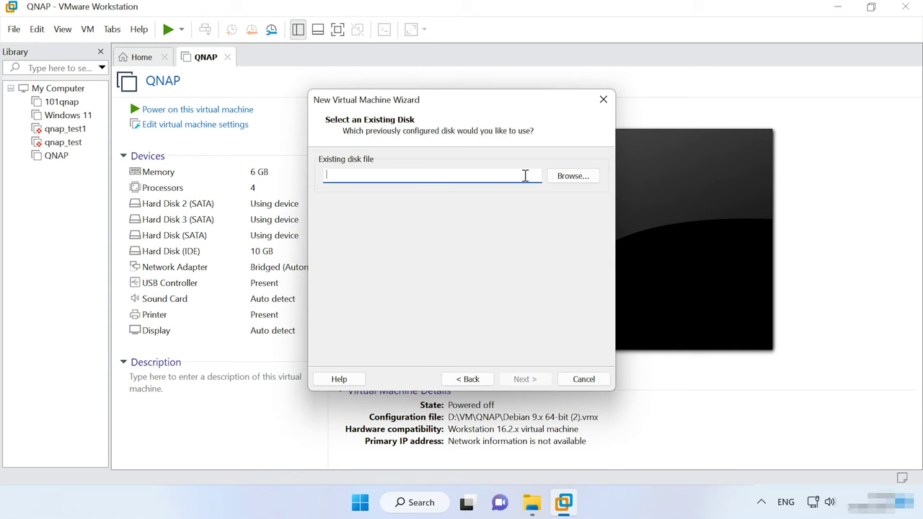
pyautogui.click(593, 176)
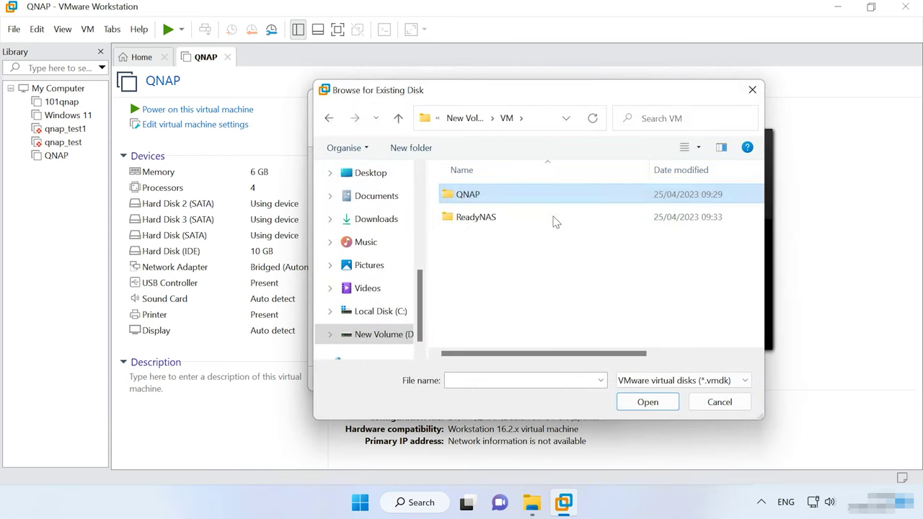
pyautogui.click(484, 223)
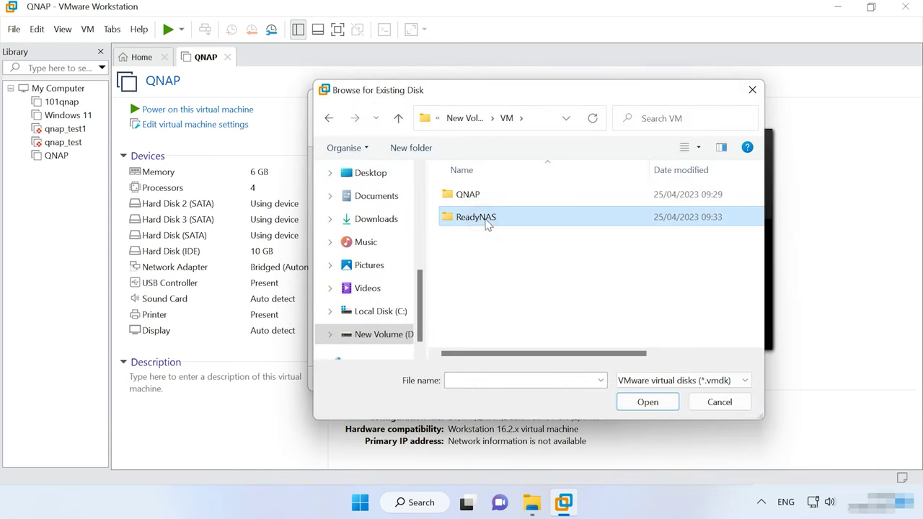
pyautogui.doubleClick(486, 220)
pyautogui.click(514, 198)
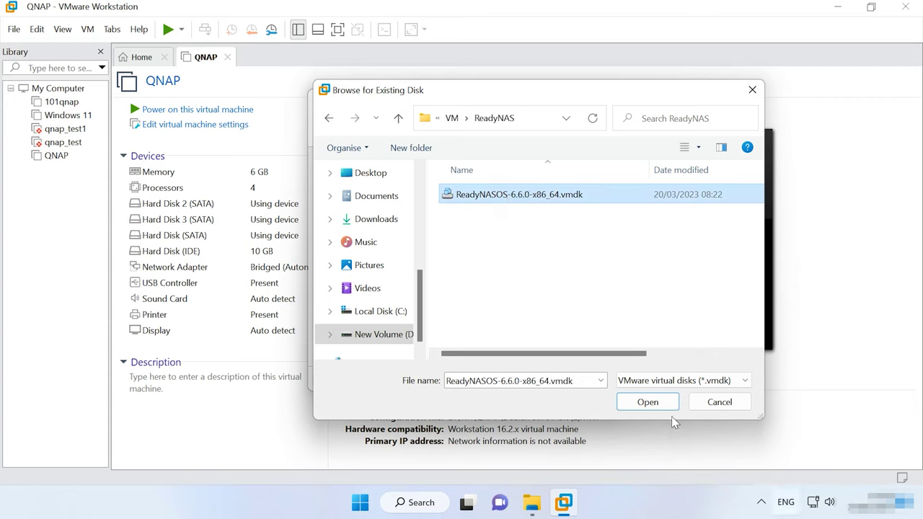
pyautogui.click(657, 403)
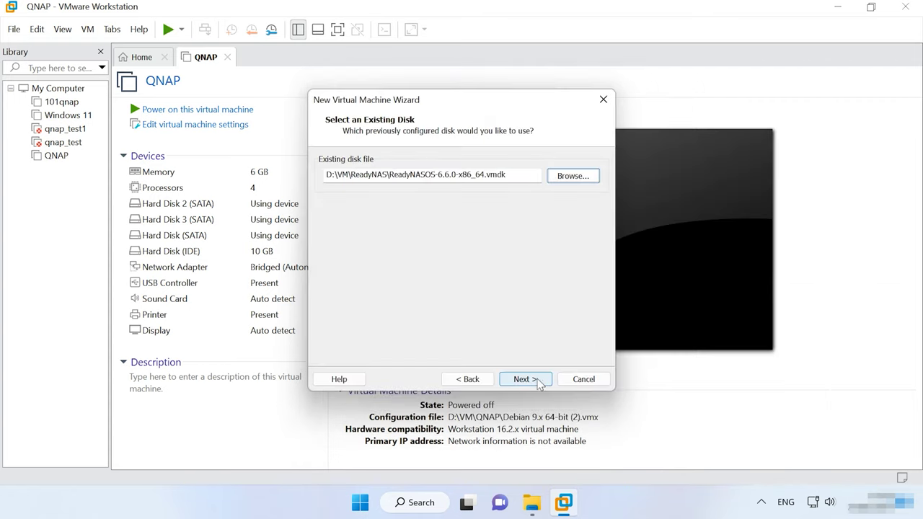
# Keep the disk in its existing format and finish creating the ReadyNAS machine.
pyautogui.click(539, 379)
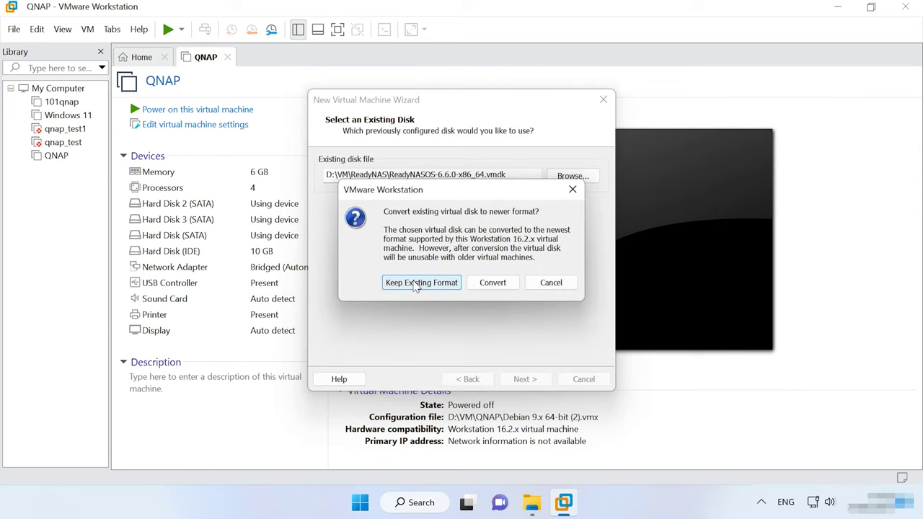
pyautogui.click(437, 283)
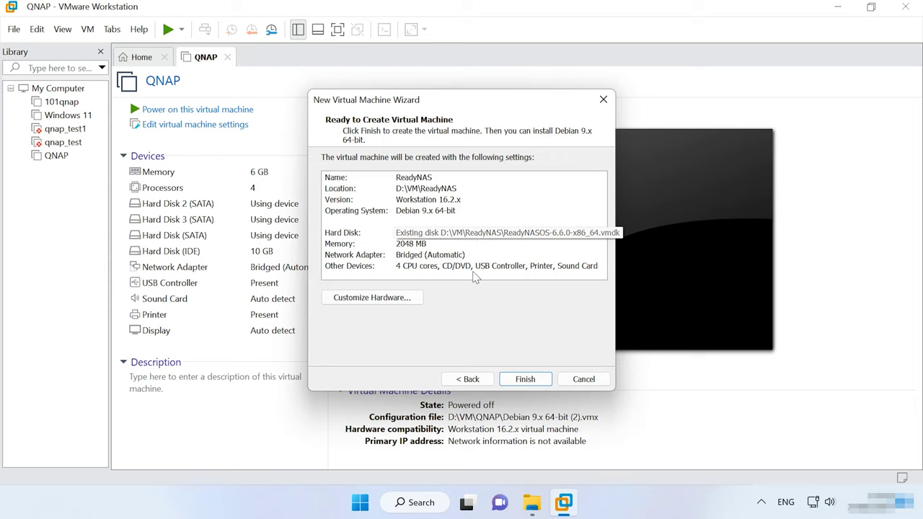
pyautogui.click(526, 380)
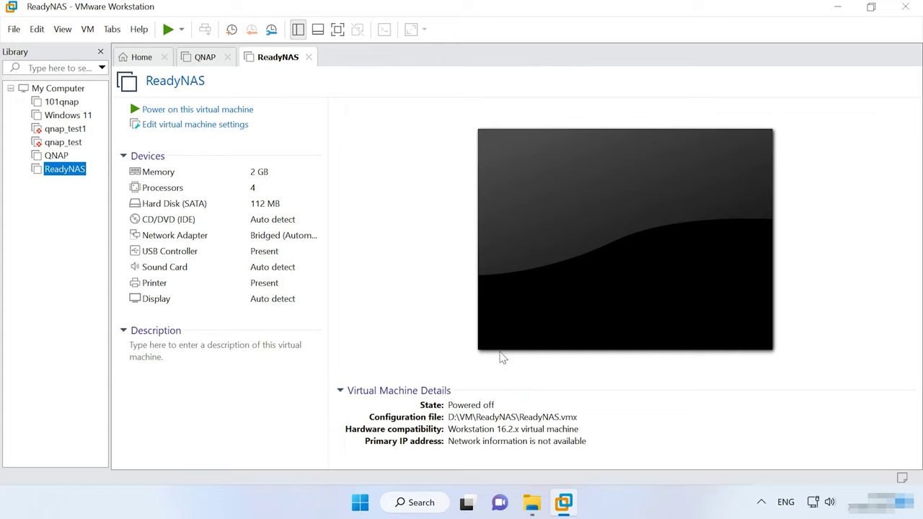
# Add a new 20 GB SATA hard disk stored as a single file in D:\VM\ReadyNAS.
pyautogui.click(202, 130)
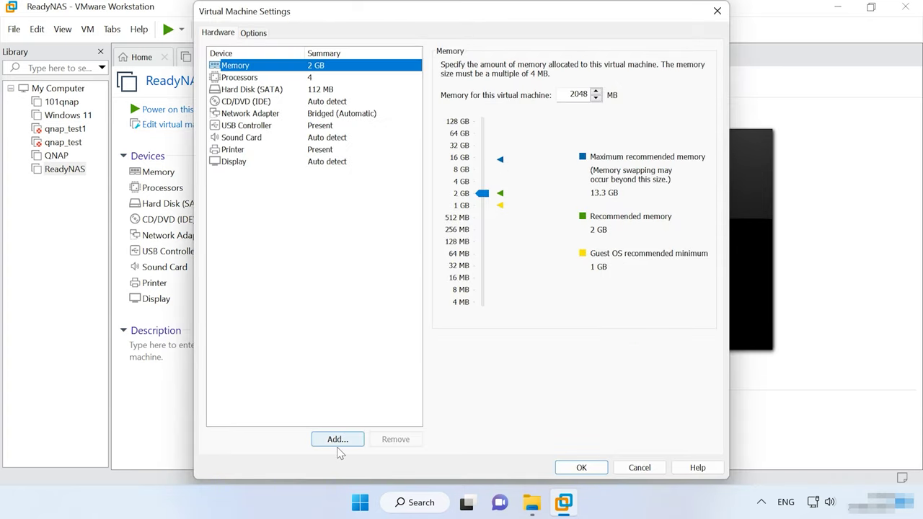
pyautogui.click(342, 443)
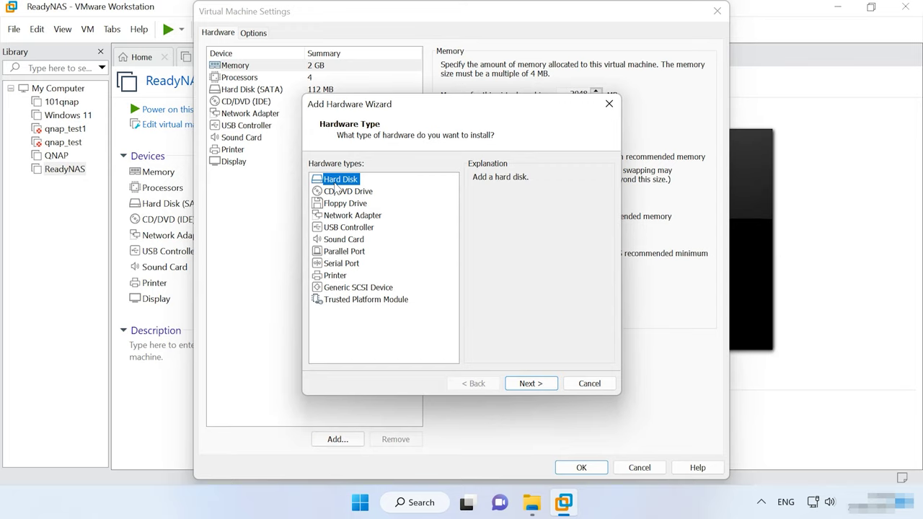
pyautogui.click(529, 382)
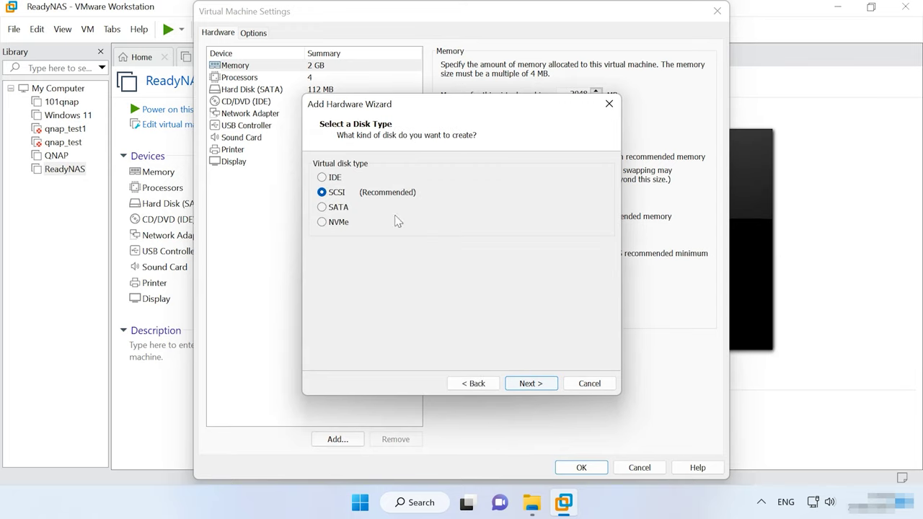
pyautogui.click(336, 208)
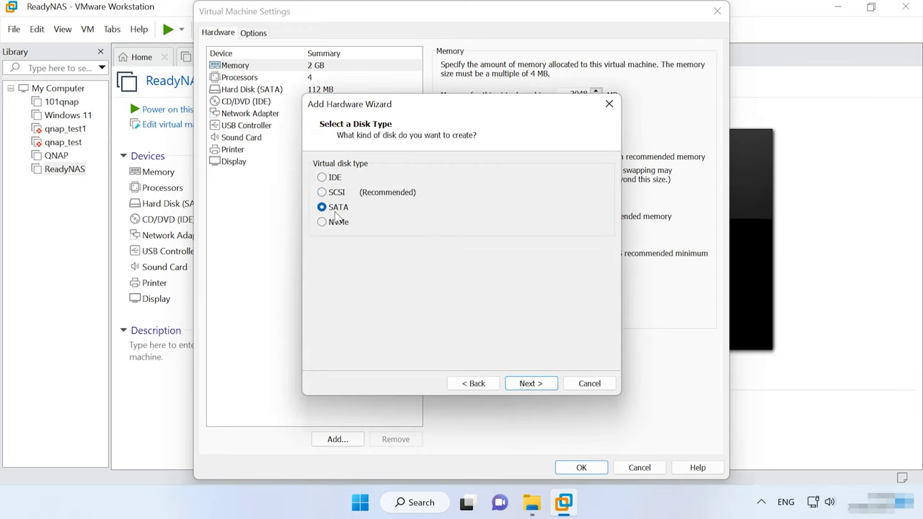
pyautogui.click(533, 388)
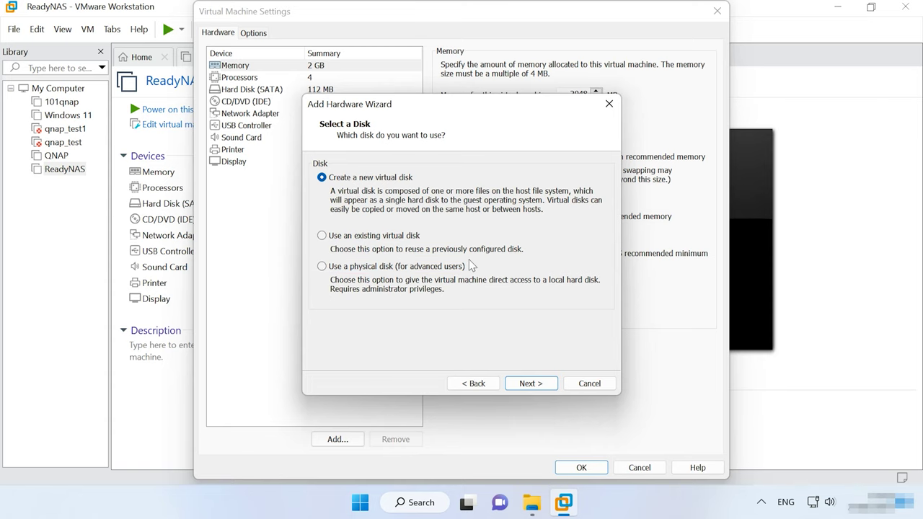
pyautogui.click(531, 382)
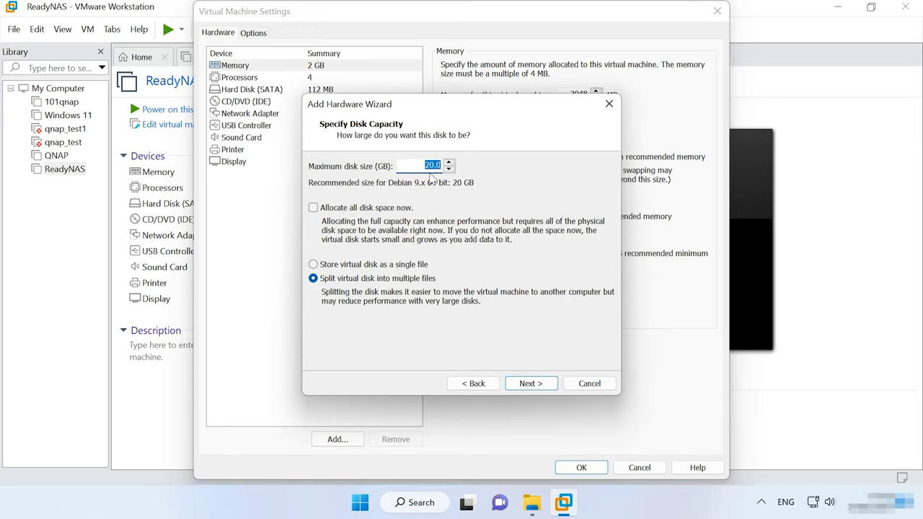
pyautogui.click(335, 265)
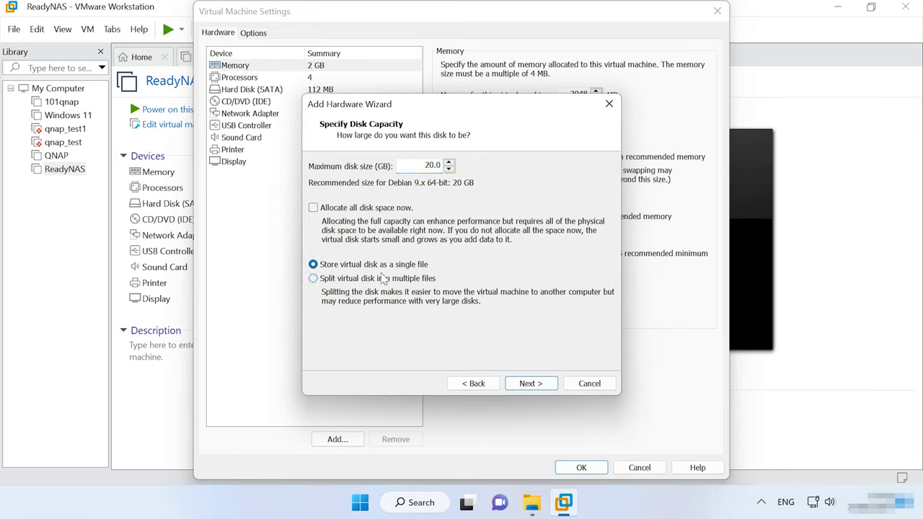
pyautogui.click(531, 383)
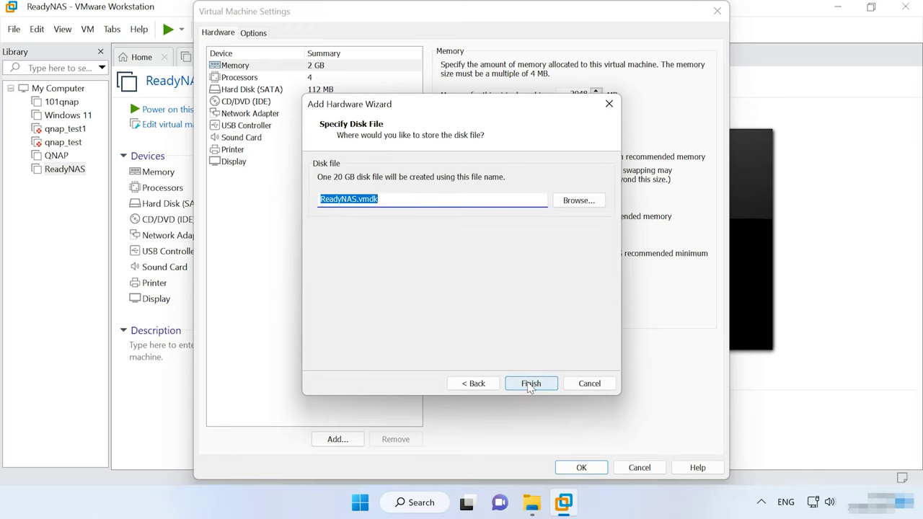
pyautogui.click(573, 201)
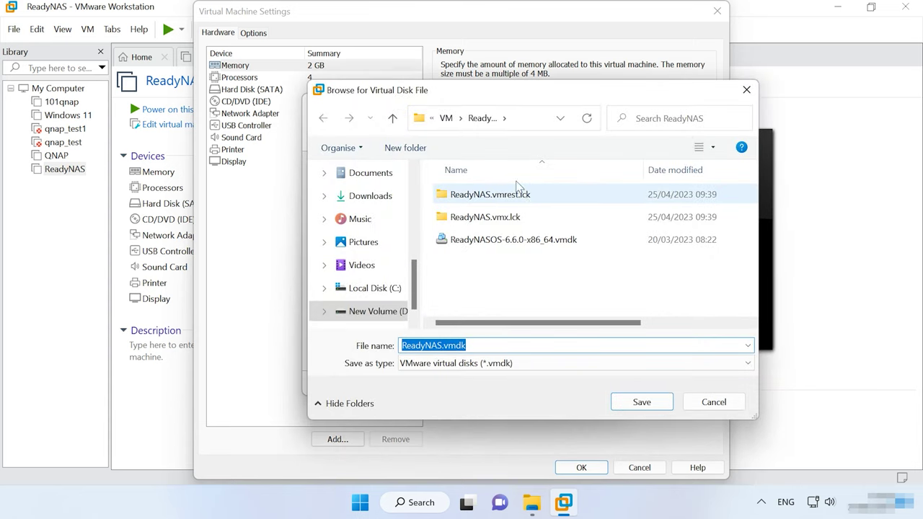
pyautogui.click(534, 118)
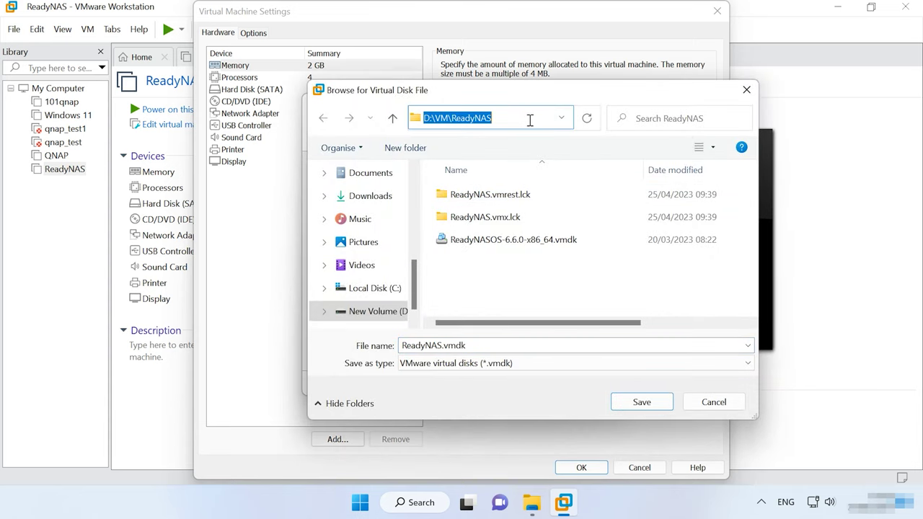
pyautogui.click(639, 402)
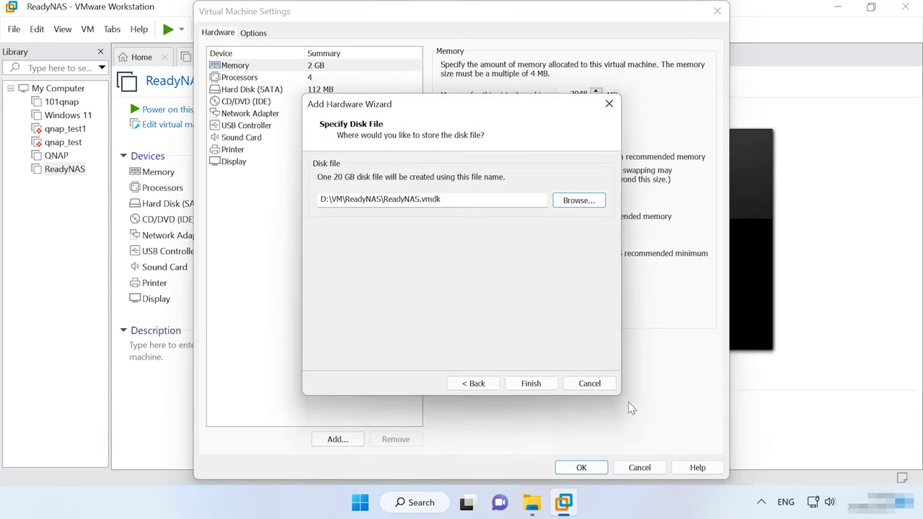
pyautogui.click(532, 383)
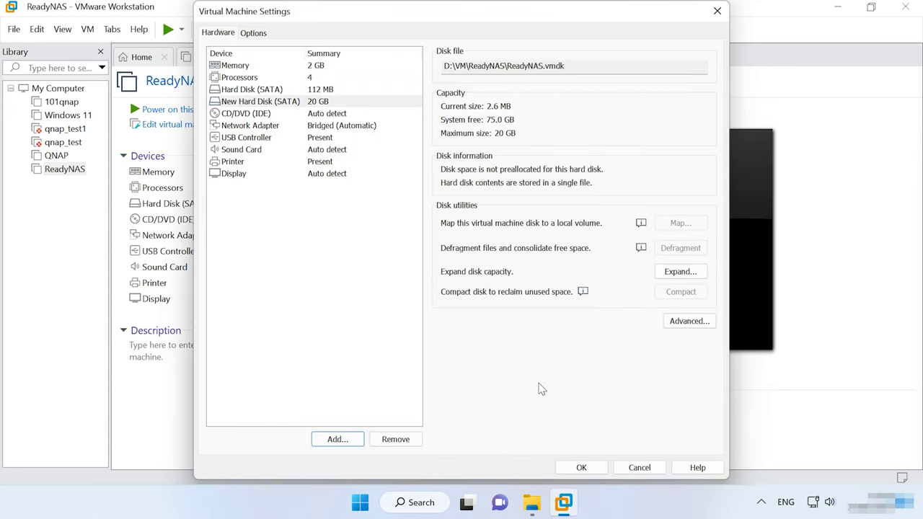
# Add the remaining 20 GB hard disks and save the VM settings.
pyautogui.click(349, 439)
pyautogui.click(535, 389)
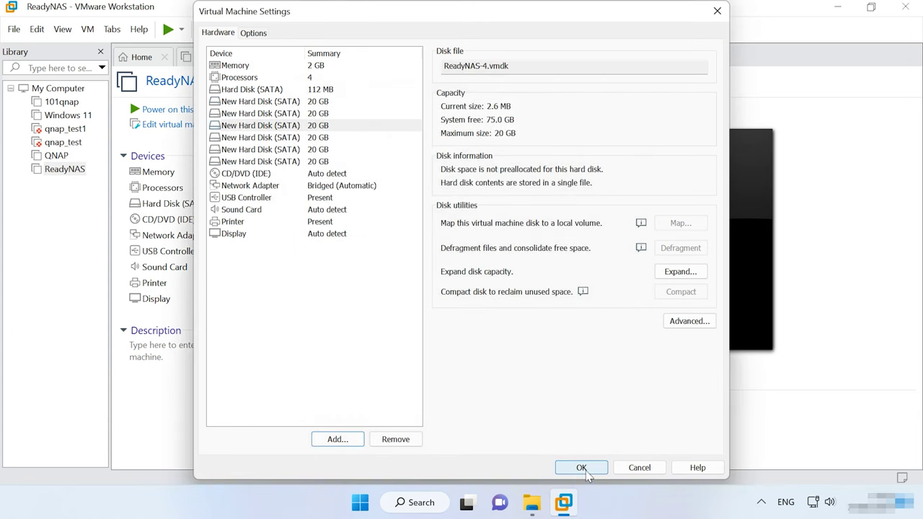
pyautogui.click(582, 467)
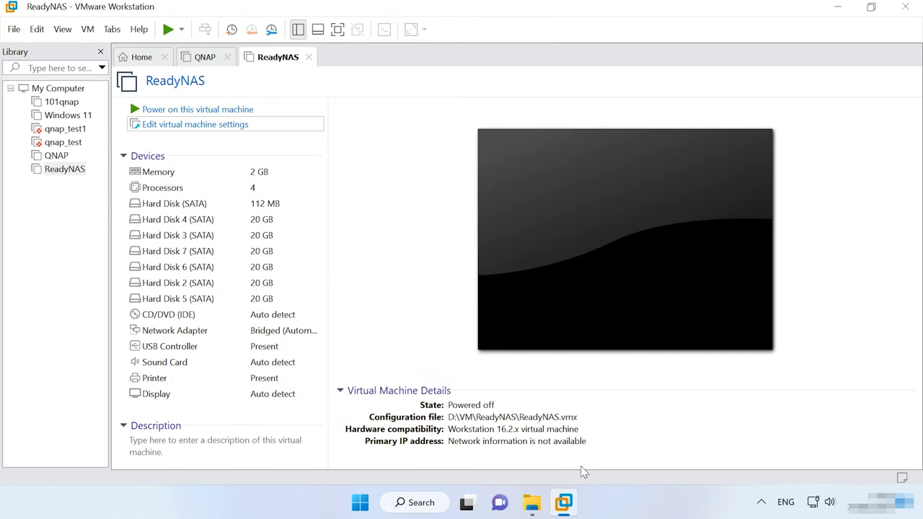
# Power on the ReadyNAS VM, answering Yes to keep connecting the ide1:0 CD device.
pyautogui.click(205, 113)
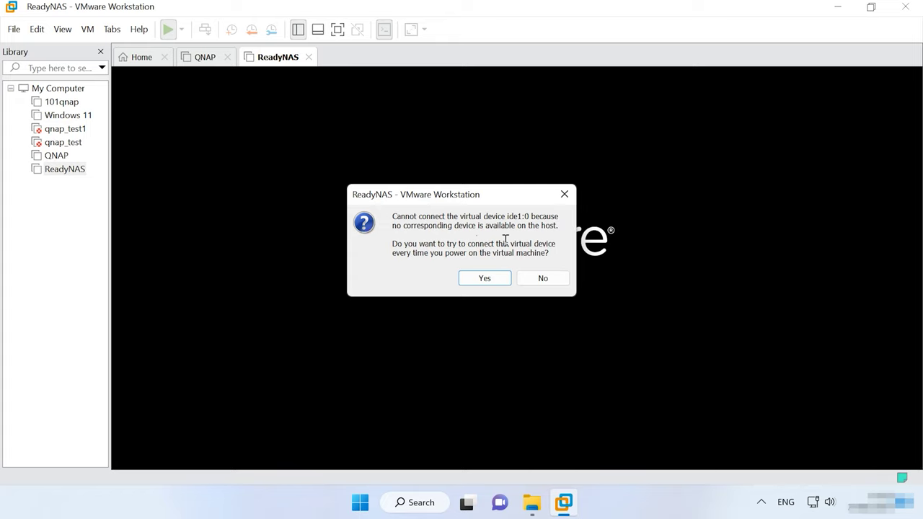
pyautogui.click(488, 281)
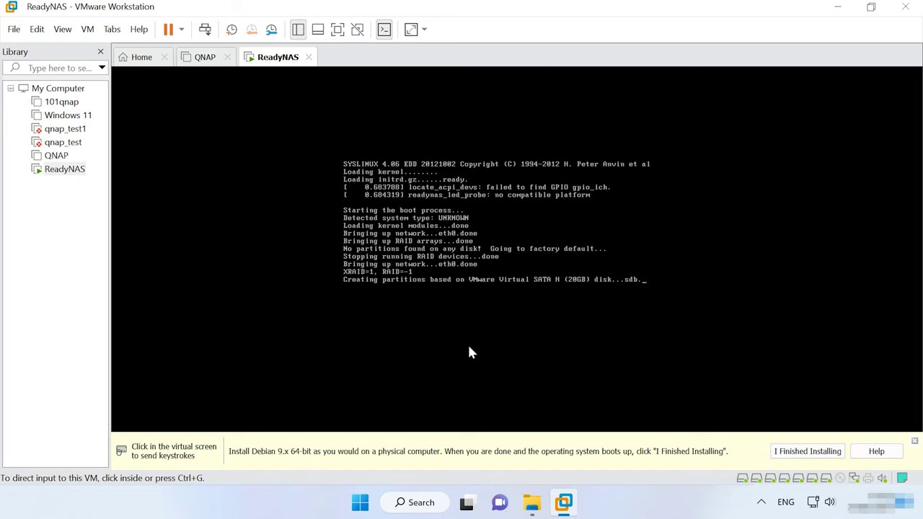
# Launch RAIDar and select the nas-D5-57-85 device at 192.168.1.102 once it shows firmware 6.6.0.
pyautogui.click(421, 503)
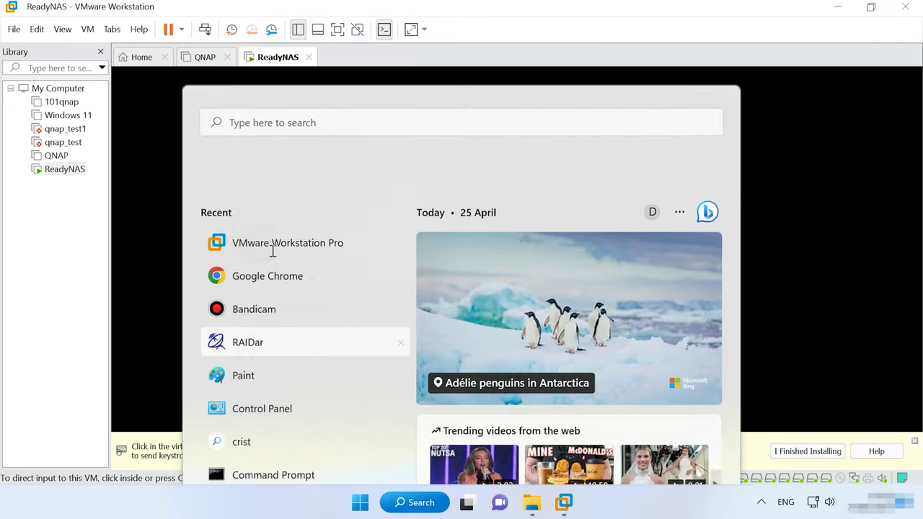
pyautogui.click(266, 245)
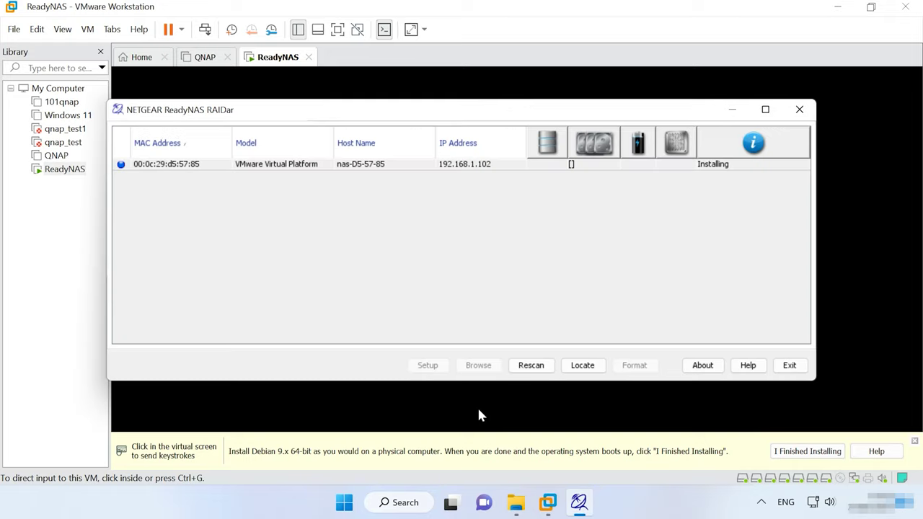
pyautogui.click(180, 165)
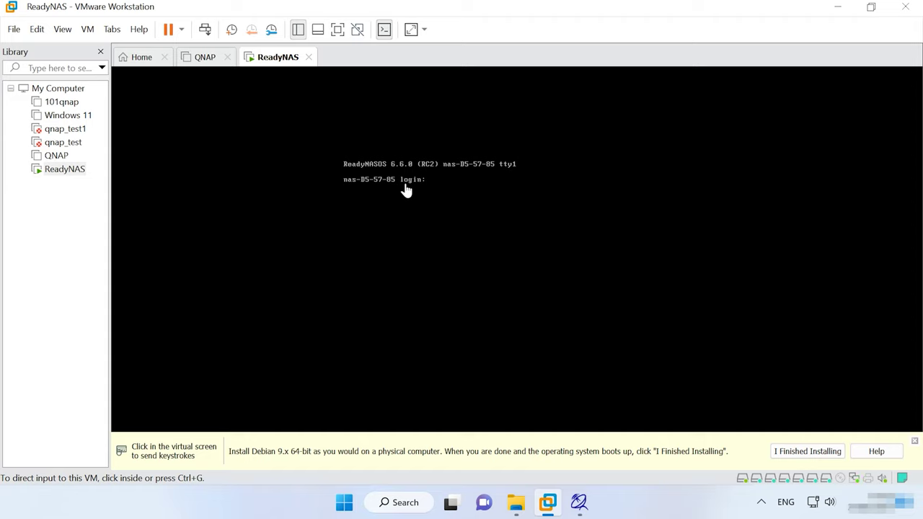
pyautogui.click(579, 503)
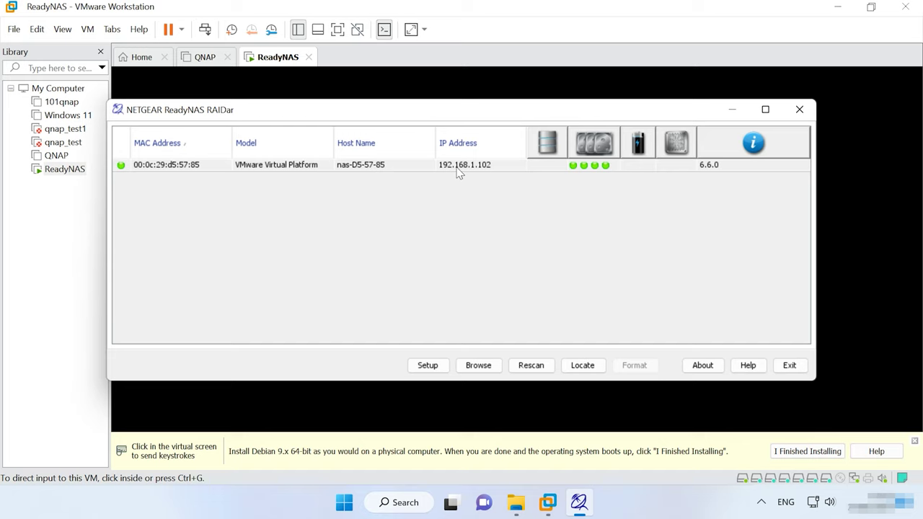
pyautogui.click(205, 166)
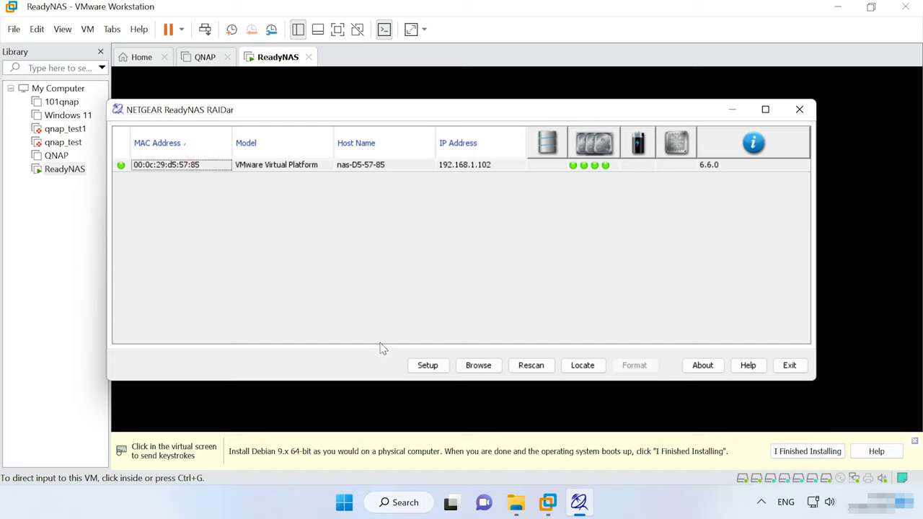
# Open the NAS web setup from RAIDar, proceed past the certificate warning, and sign in as admin.
pyautogui.click(430, 366)
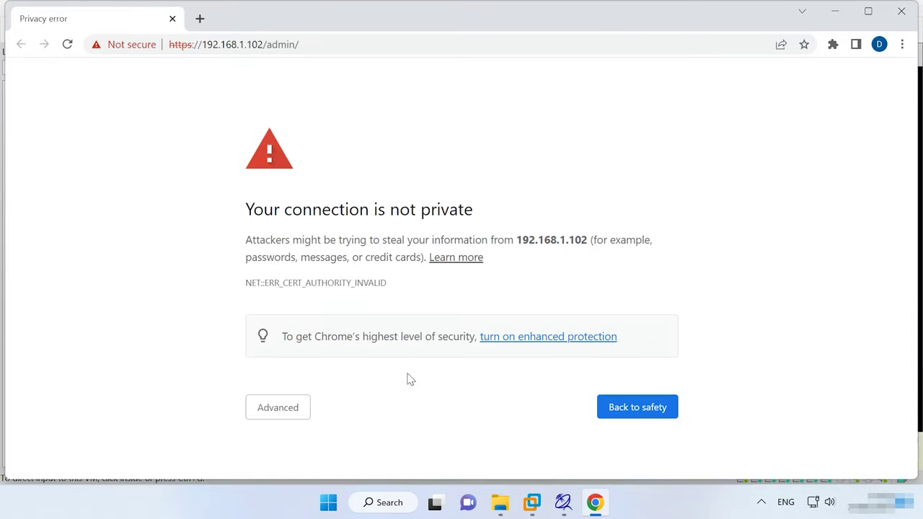
pyautogui.click(288, 410)
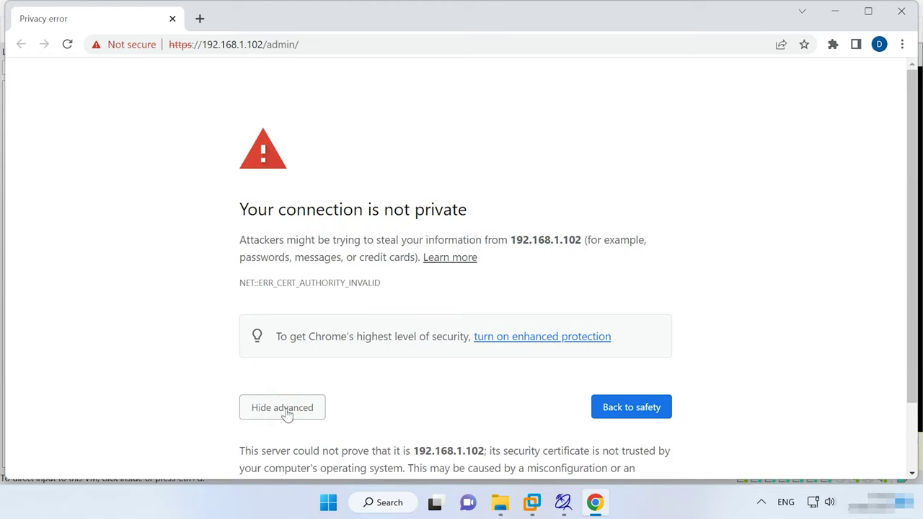
pyautogui.scroll(-1, 287, 412)
pyautogui.click(319, 436)
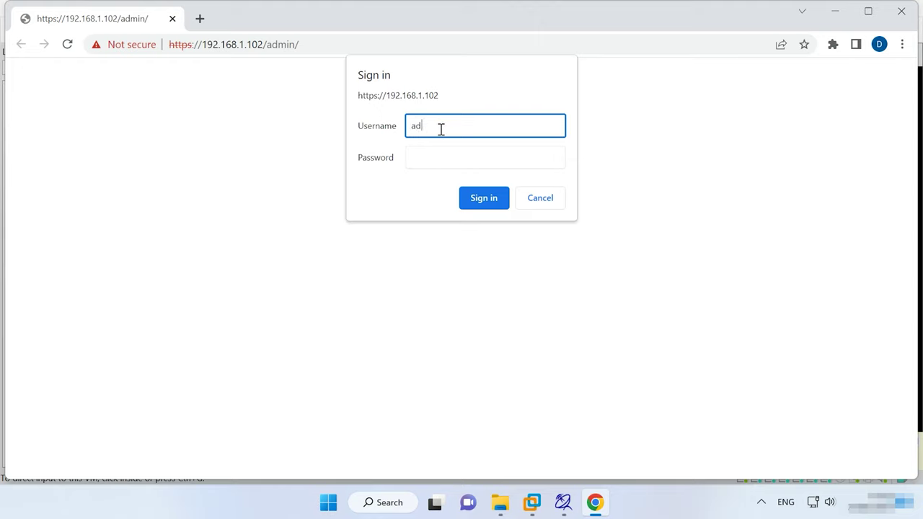
pyautogui.click(441, 148)
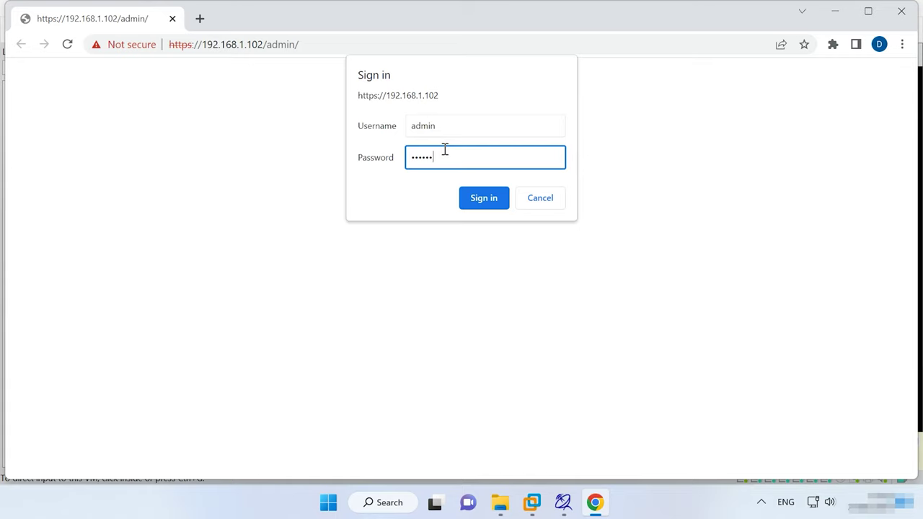
pyautogui.click(483, 204)
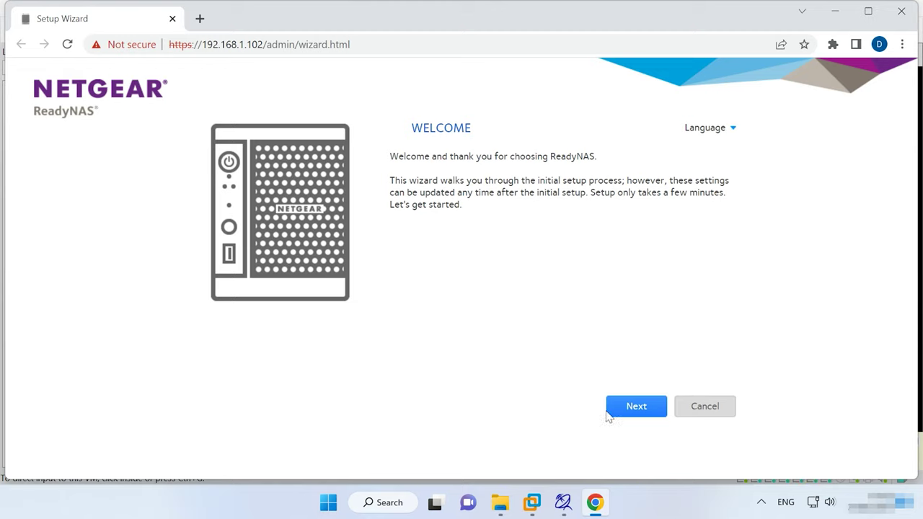
# Start the setup wizard and set the time zone to GMT +02:00 Athens, Istanbul, Minsk.
pyautogui.click(645, 417)
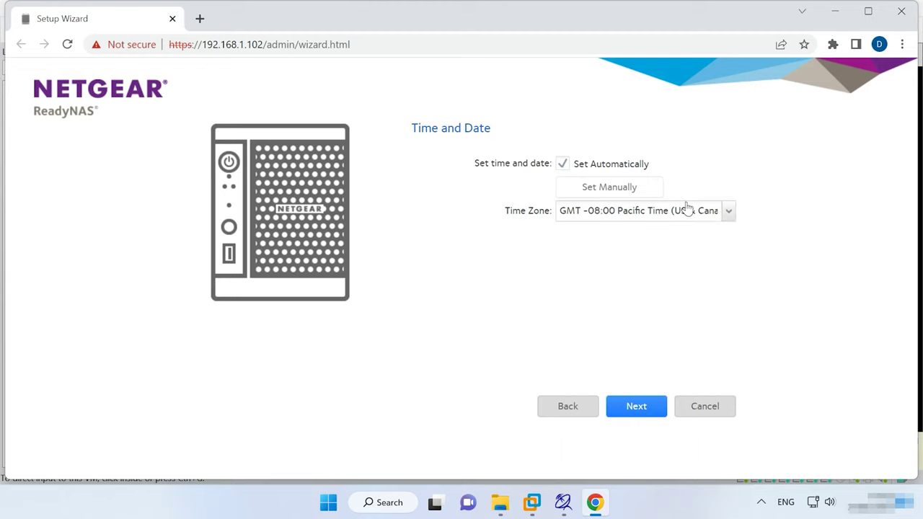
pyautogui.click(726, 210)
pyautogui.scroll(-10, 663, 372)
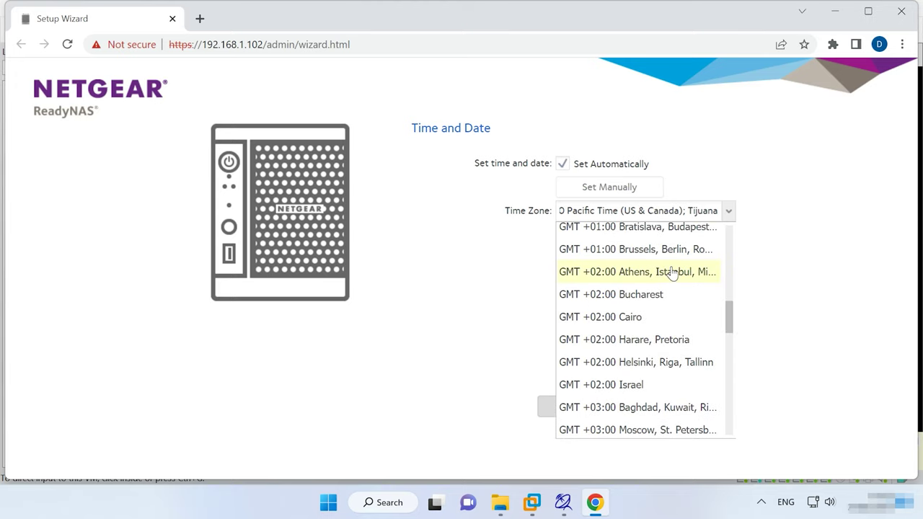
pyautogui.click(676, 278)
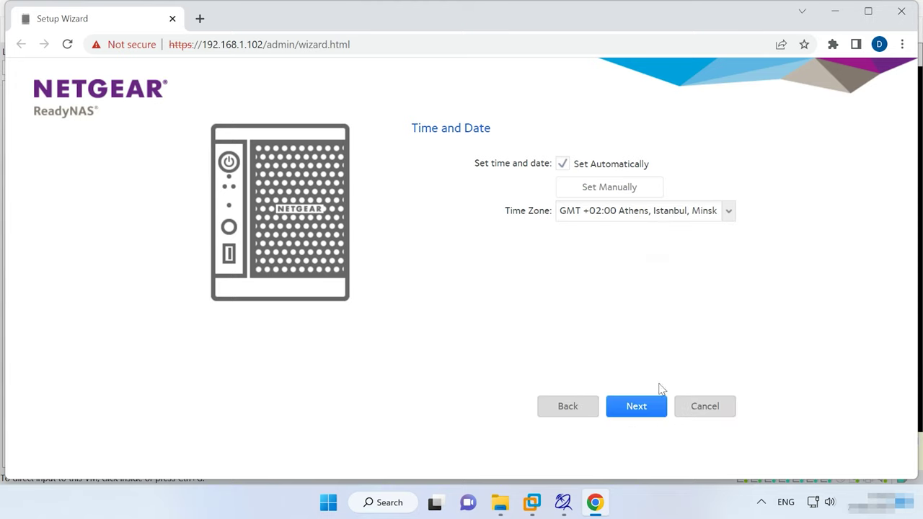
pyautogui.click(647, 410)
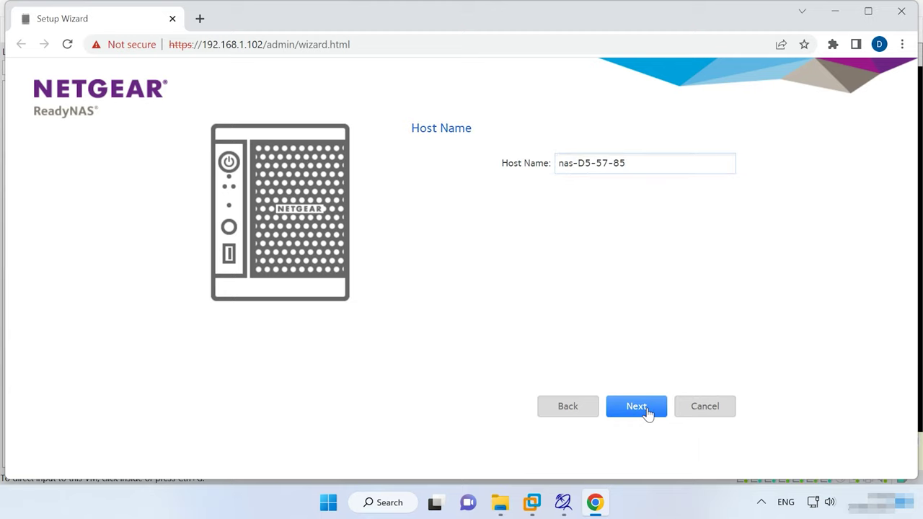
# Keep host name nas-D5-57-85, skip alert contact, set a new admin password, and apply.
pyautogui.click(639, 413)
pyautogui.click(639, 412)
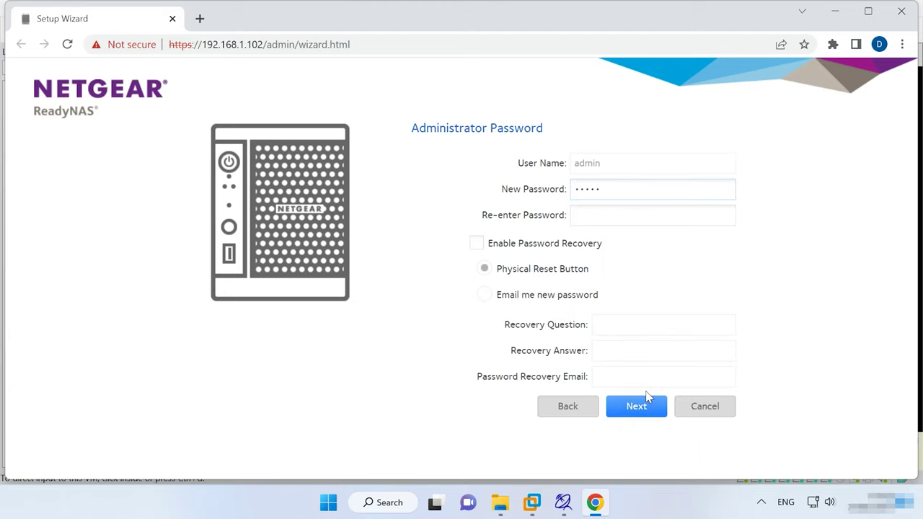
pyautogui.click(612, 216)
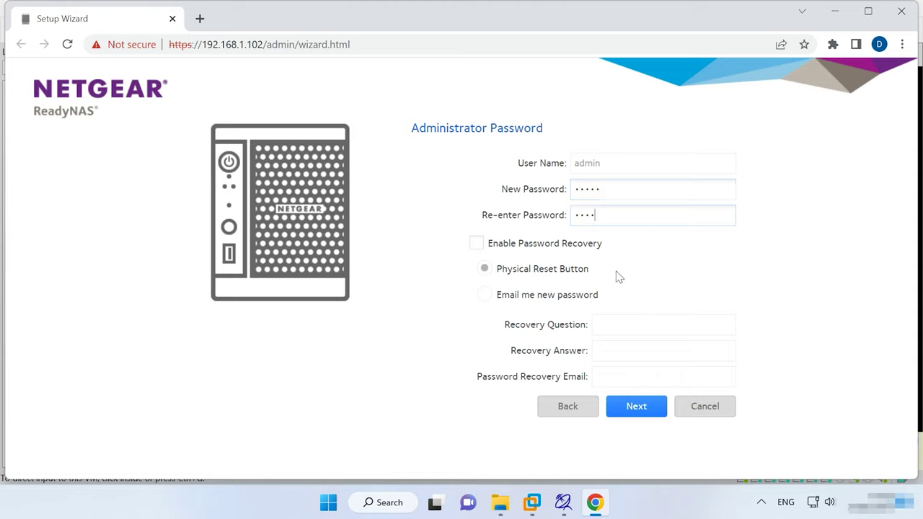
pyautogui.click(637, 416)
pyautogui.click(638, 415)
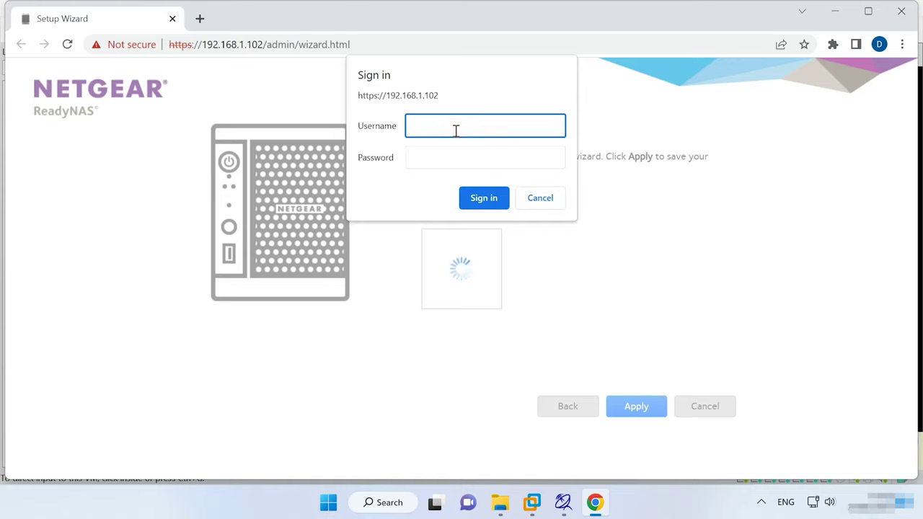
# Sign back in with the admin account and its password so the settings are saved.
pyautogui.write('admin')
pyautogui.press('Tab')
pyautogui.write('password')
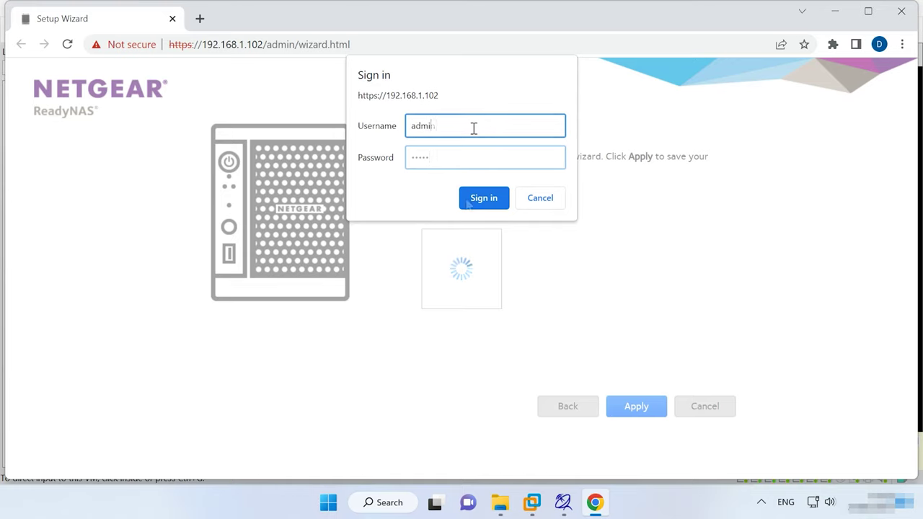
pyautogui.click(489, 207)
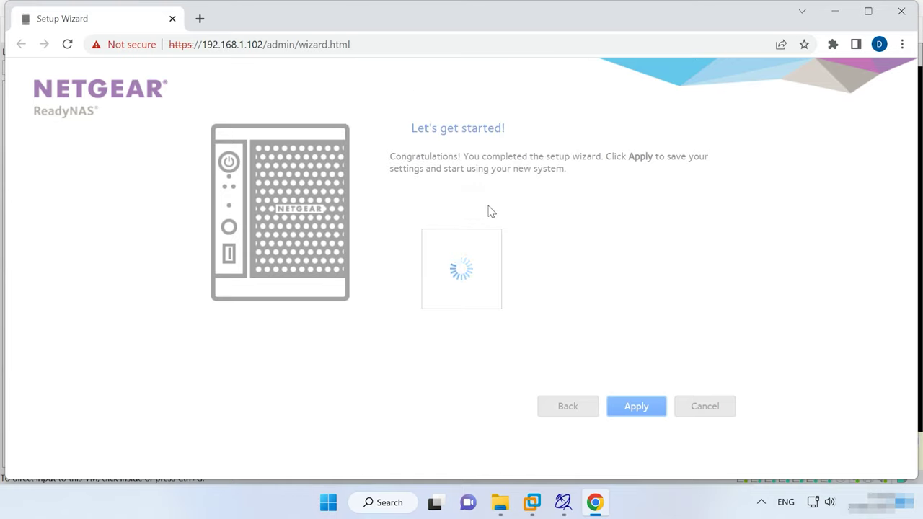